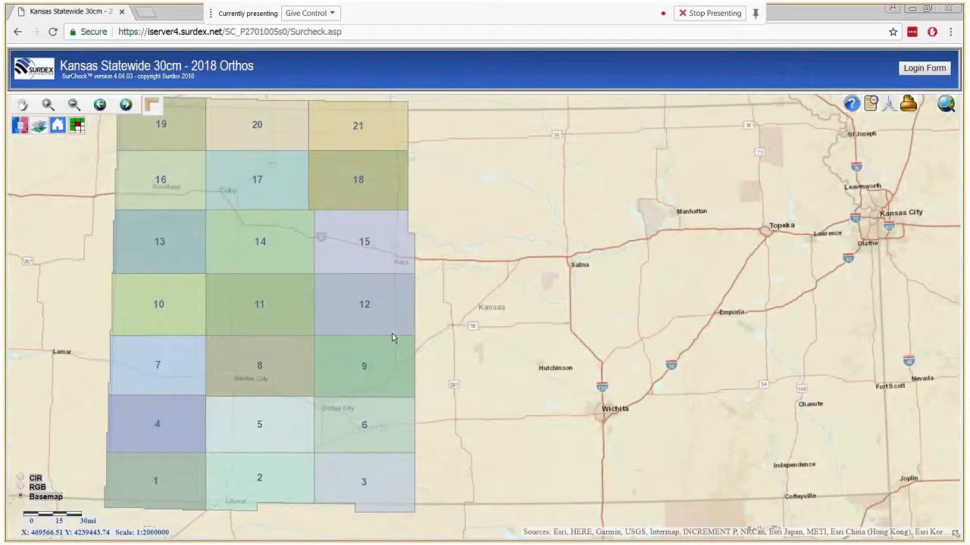
# - Log in to SurCheck with the reviewer's user ID and password
pyautogui.click(923, 69)
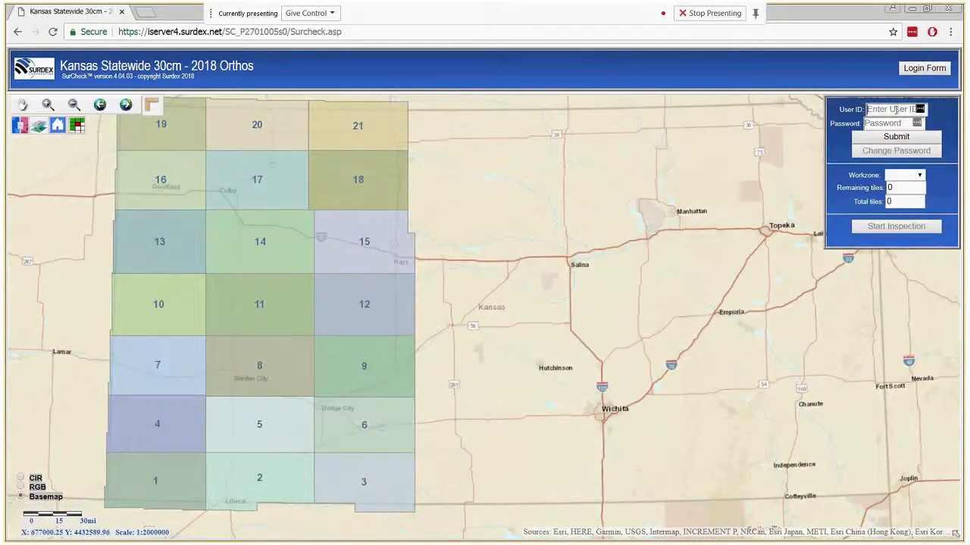
pyautogui.write('jordan')
pyautogui.press('Tab')
pyautogui.write('**********')
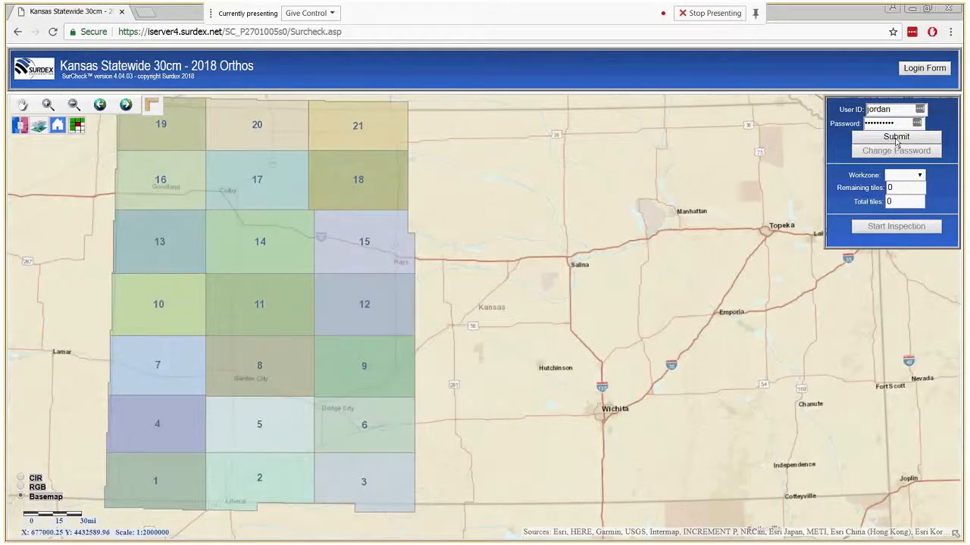
pyautogui.click(896, 137)
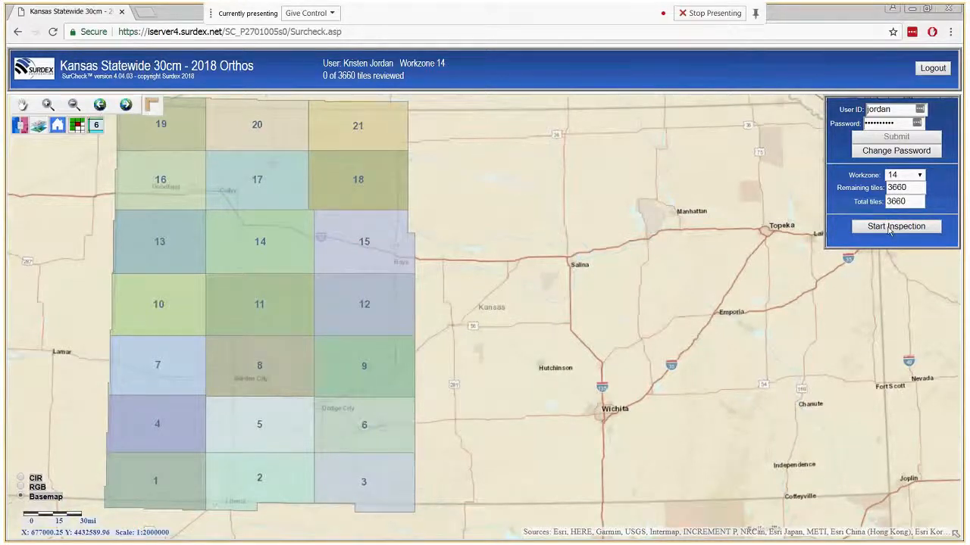
# - Start inspecting workzone 14, trying the basemap and then CIR colour-infrared imagery
pyautogui.click(890, 229)
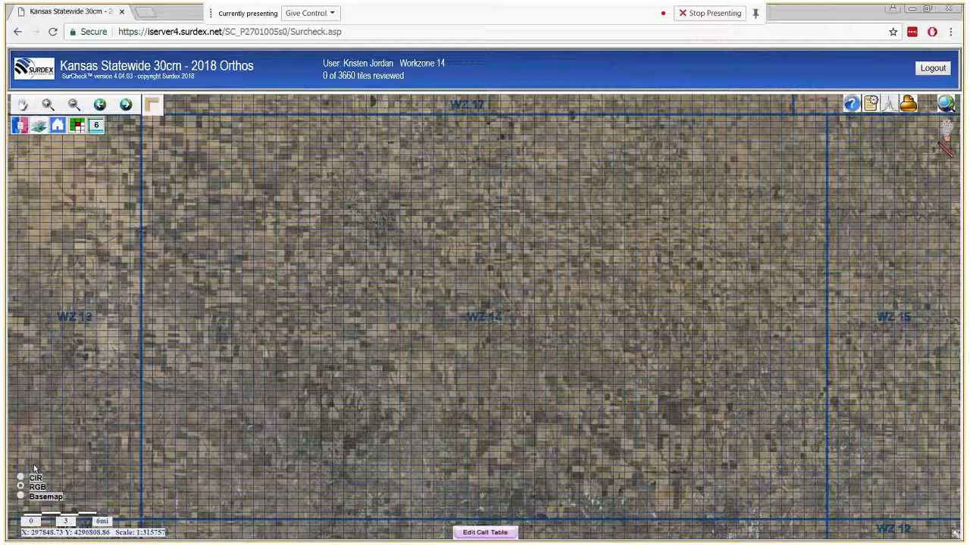
pyautogui.click(20, 495)
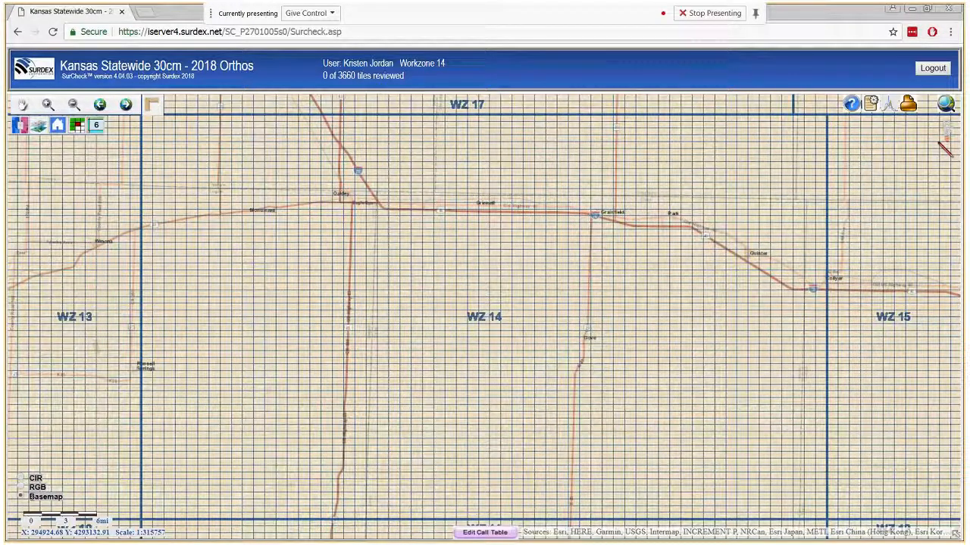
pyautogui.click(21, 479)
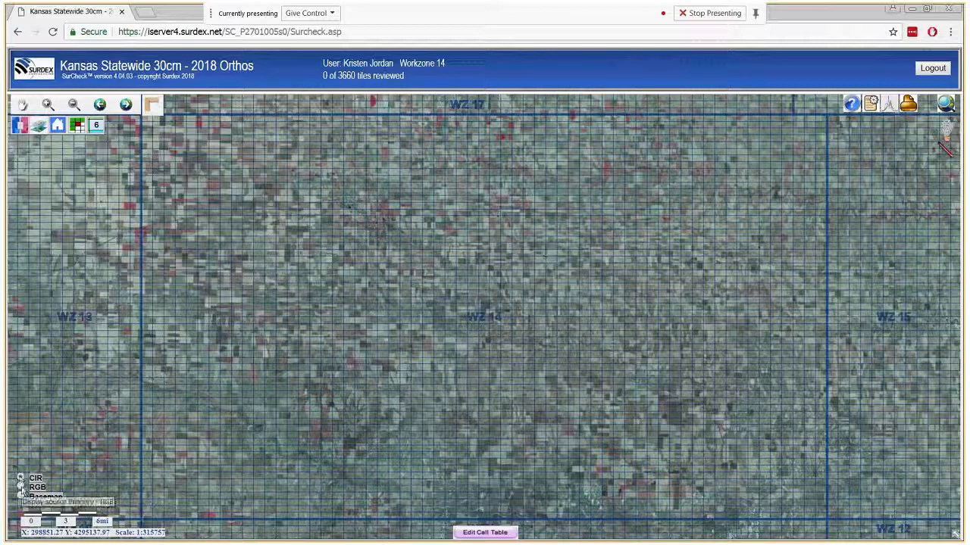
# - Switch the map to RGB natural-colour imagery and pan across workzone 14
pyautogui.click(21, 487)
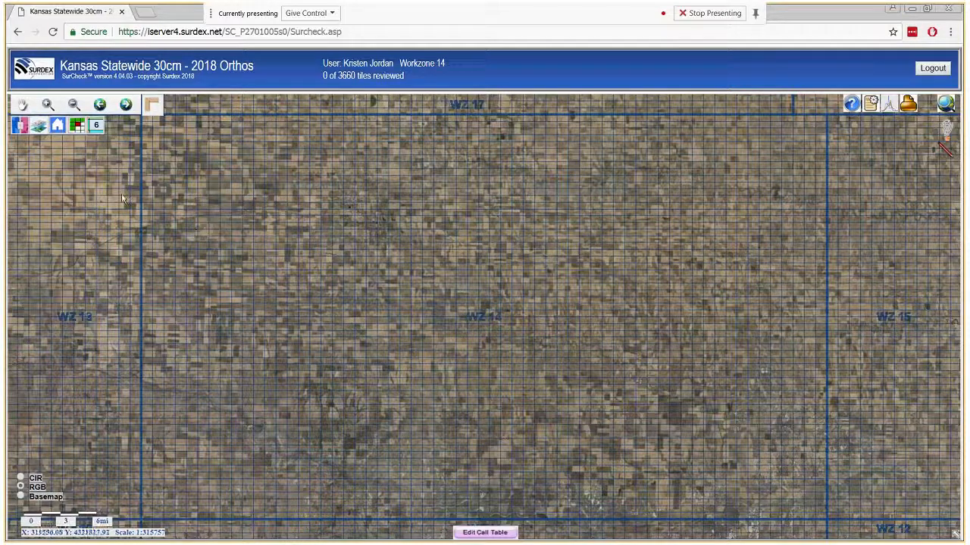
pyautogui.click(150, 105)
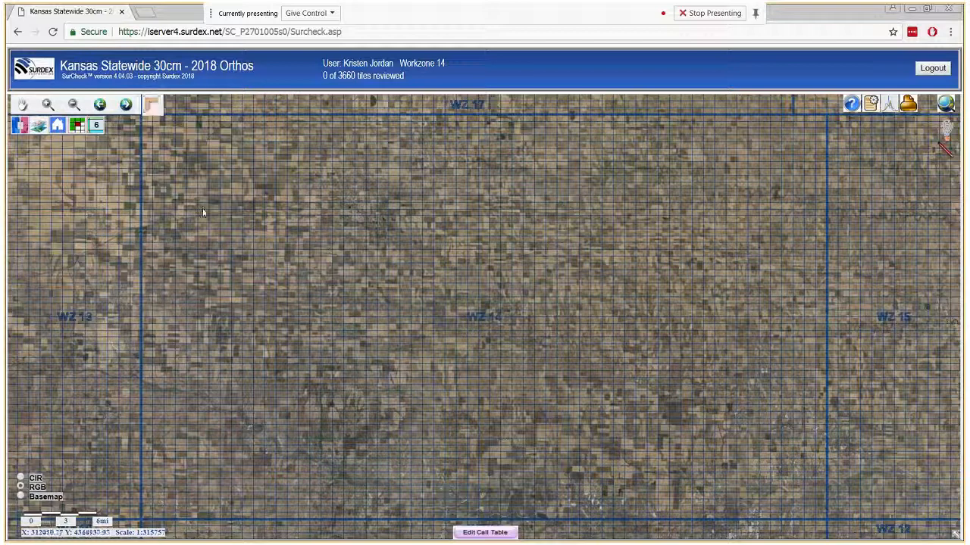
pyautogui.click(47, 105)
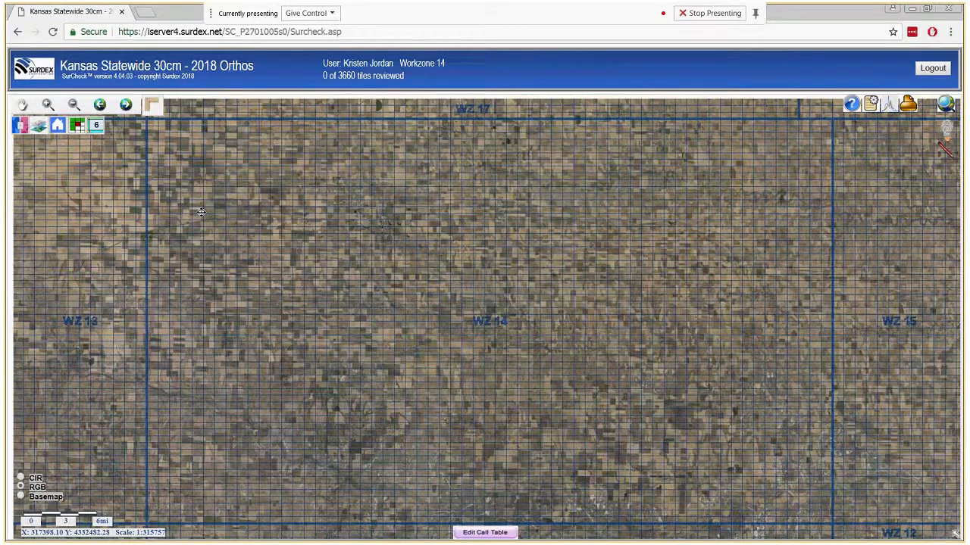
pyautogui.moveTo(200, 212); pyautogui.dragTo(259, 251)
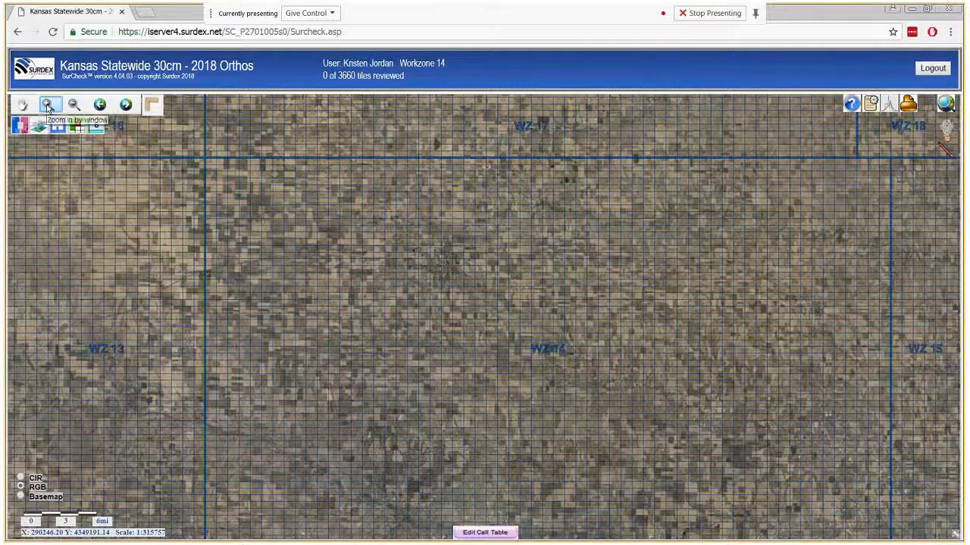
# - Zoom in and out on the fields, step through previous and next views, and enable reference-imagery swipe
pyautogui.click(74, 105)
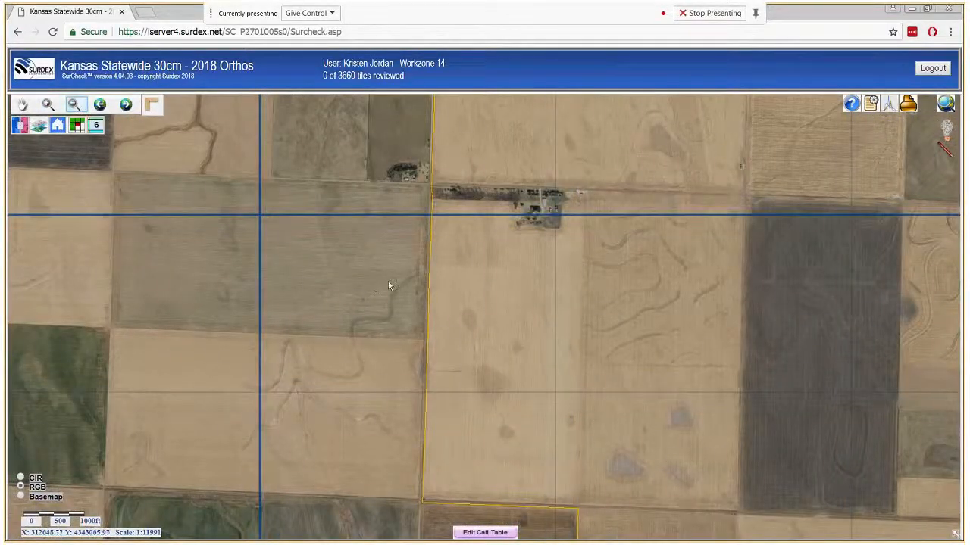
pyautogui.click(388, 285)
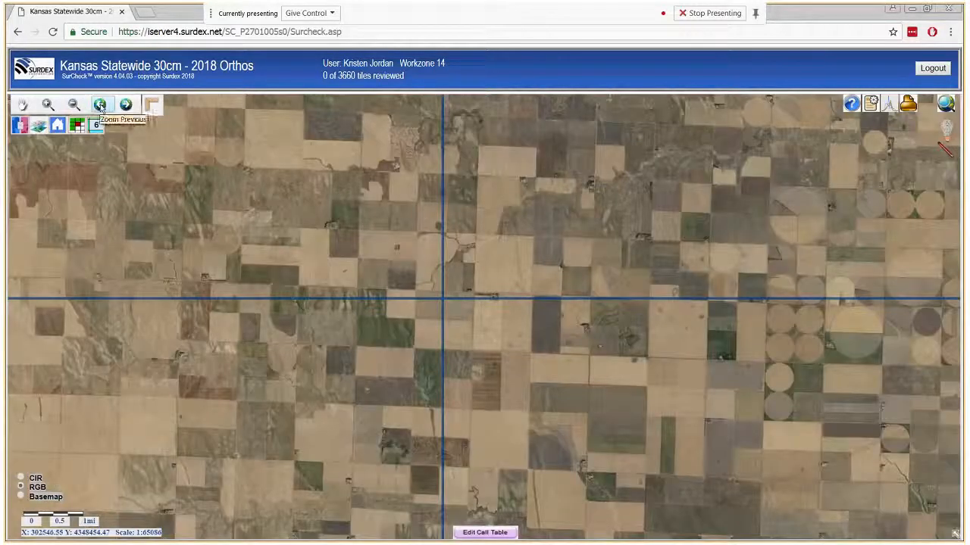
pyautogui.click(100, 108)
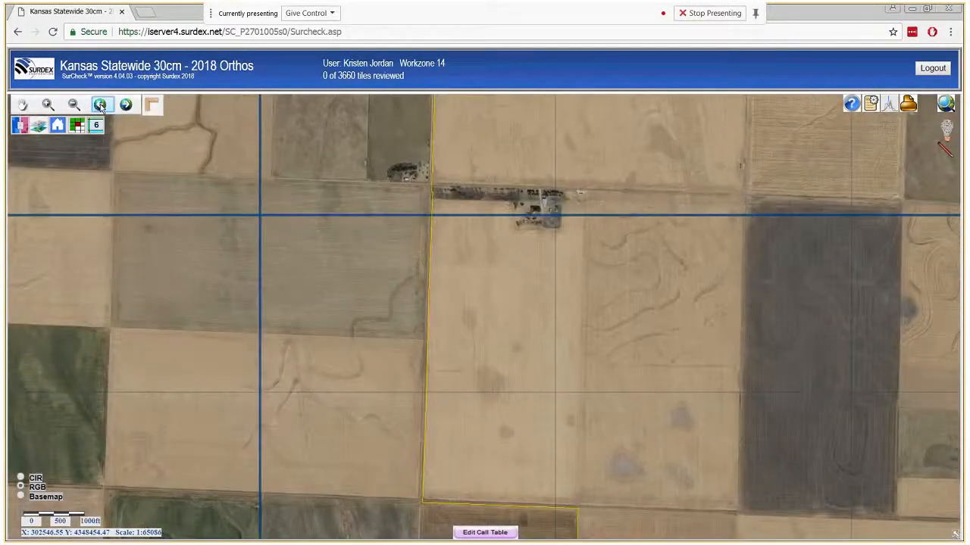
pyautogui.click(125, 106)
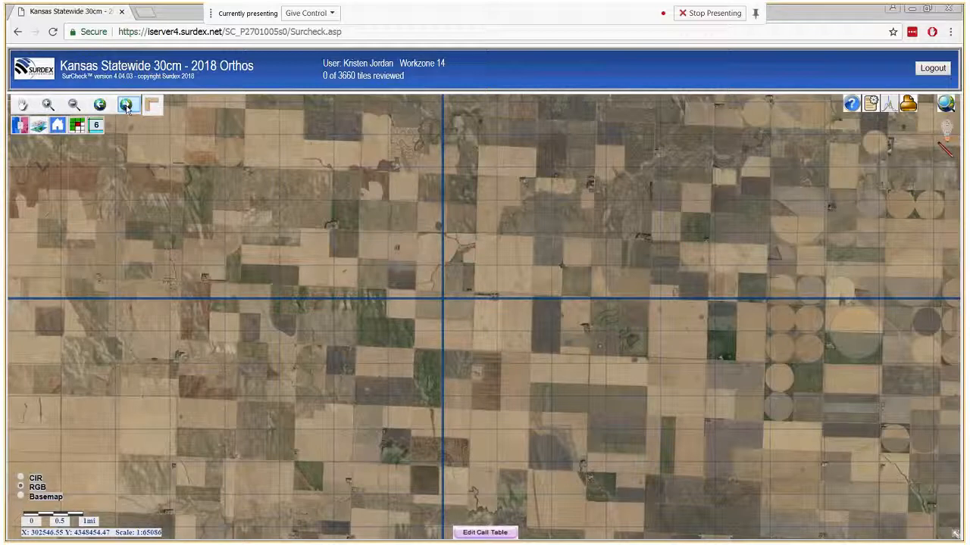
pyautogui.click(21, 129)
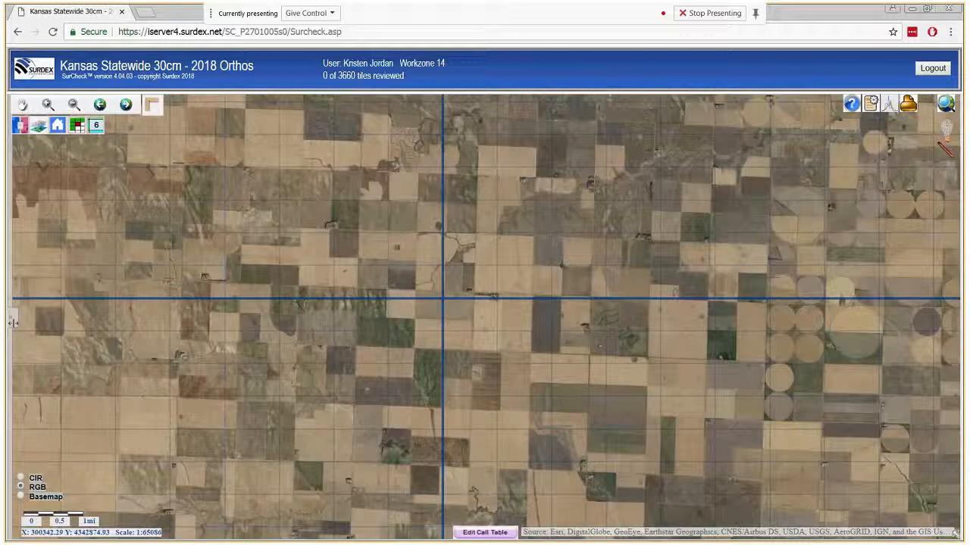
# - Drag the swipe divider across the map to compare against the Esri reference imagery
pyautogui.moveTo(11, 319); pyautogui.dragTo(543, 366)
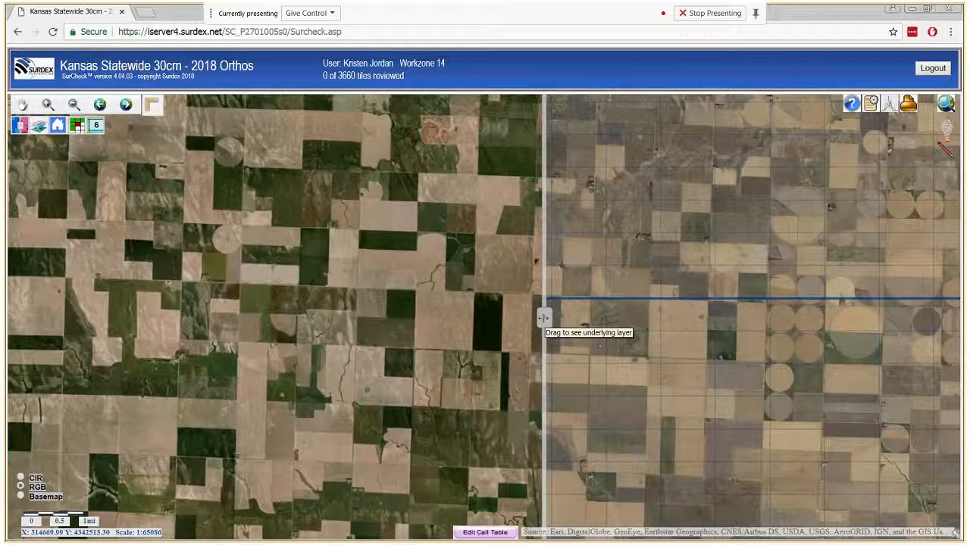
pyautogui.moveTo(543, 318); pyautogui.dragTo(10, 327)
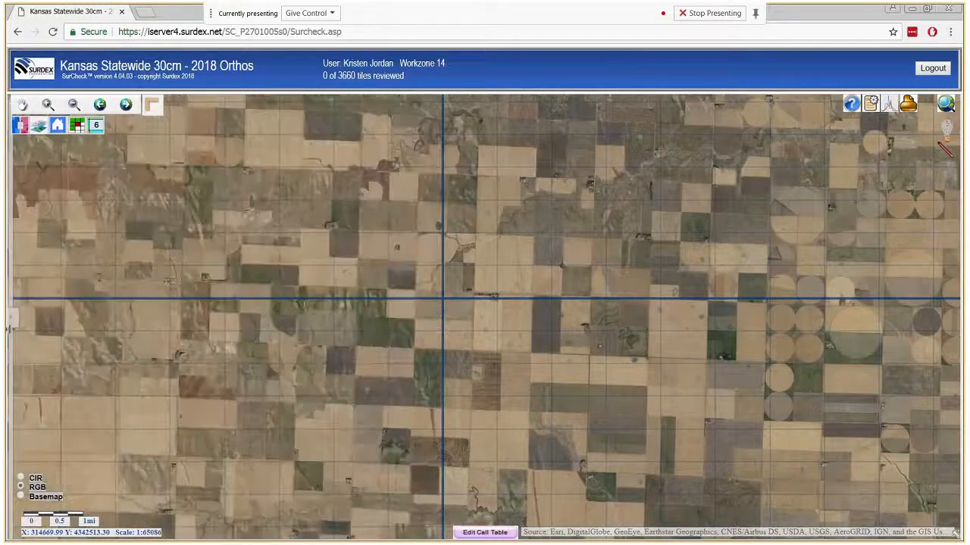
# - Raise the PI grids layer opacity in Display Layers so the tile lines show clearly
pyautogui.click(39, 127)
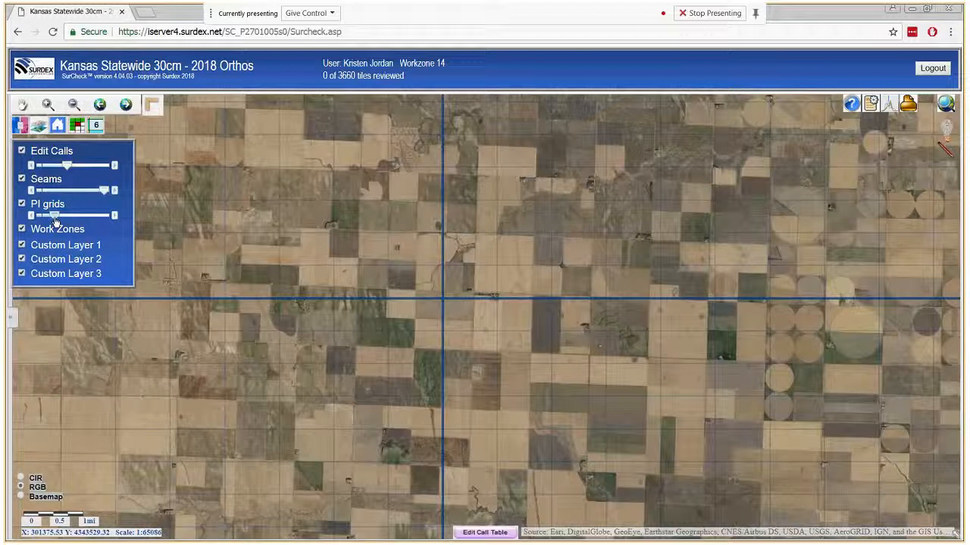
pyautogui.moveTo(59, 218); pyautogui.dragTo(97, 218)
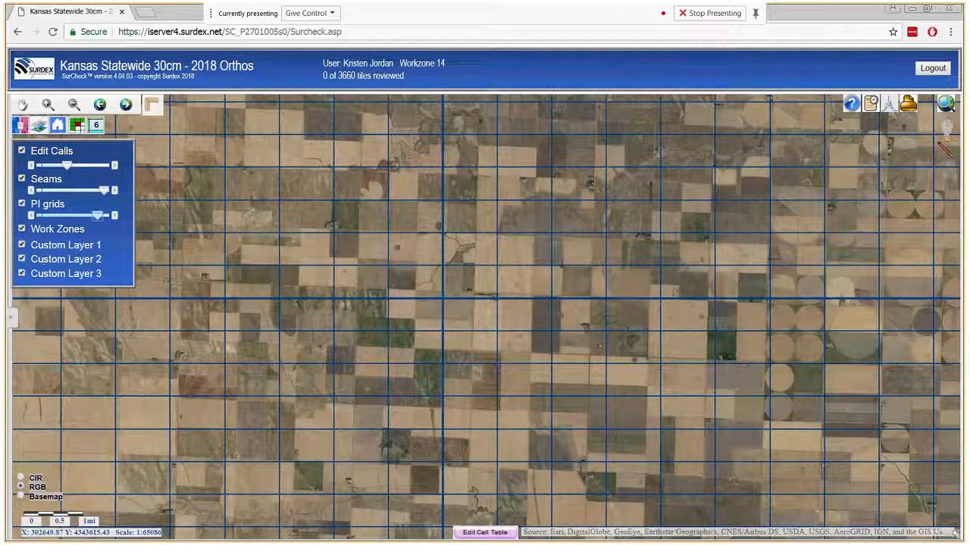
# - Review the Custom Settings (World_Imagery swipe, World_Street_Map basemap) and close without saving
pyautogui.click(870, 105)
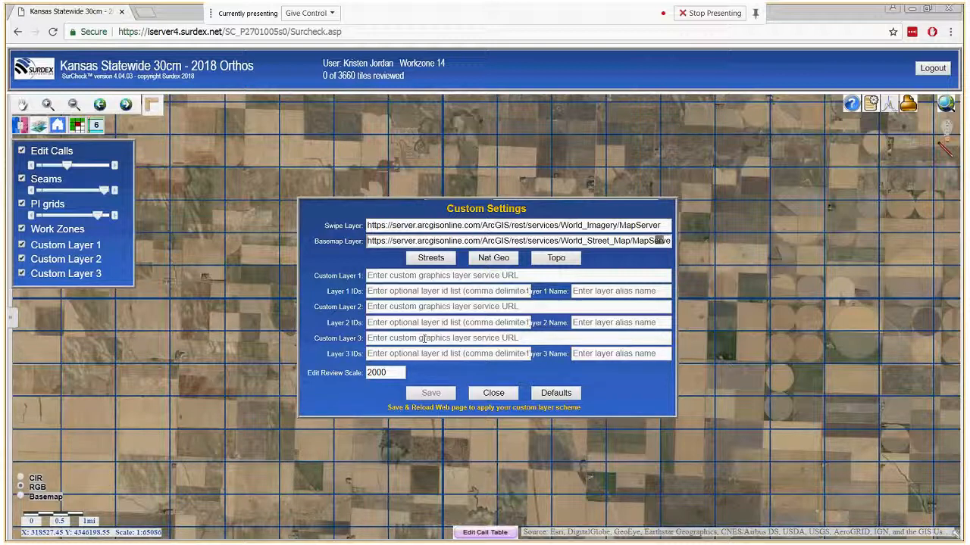
pyautogui.click(506, 399)
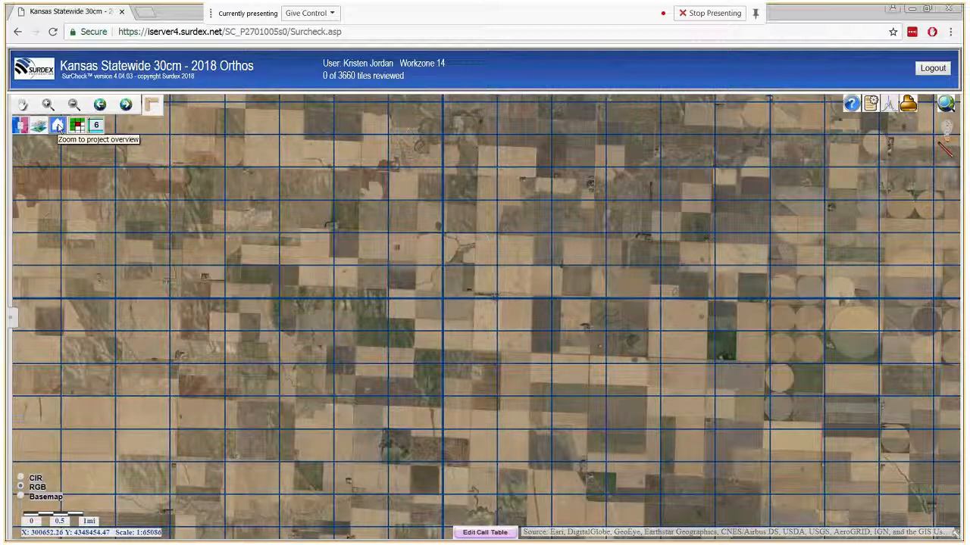
# - View the project mosaic and tile progress grid, then zoom back to workzone 14's 18 blocks
pyautogui.click(60, 128)
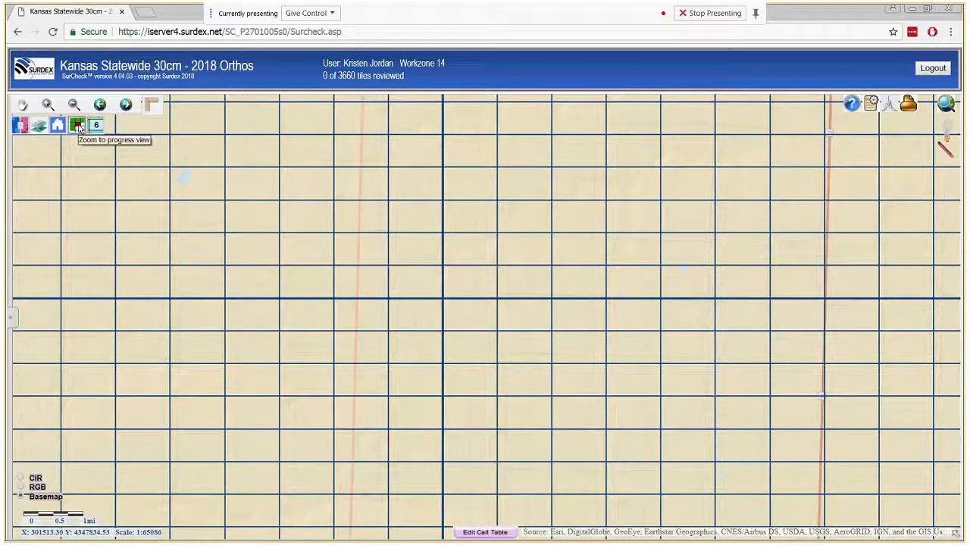
pyautogui.click(79, 127)
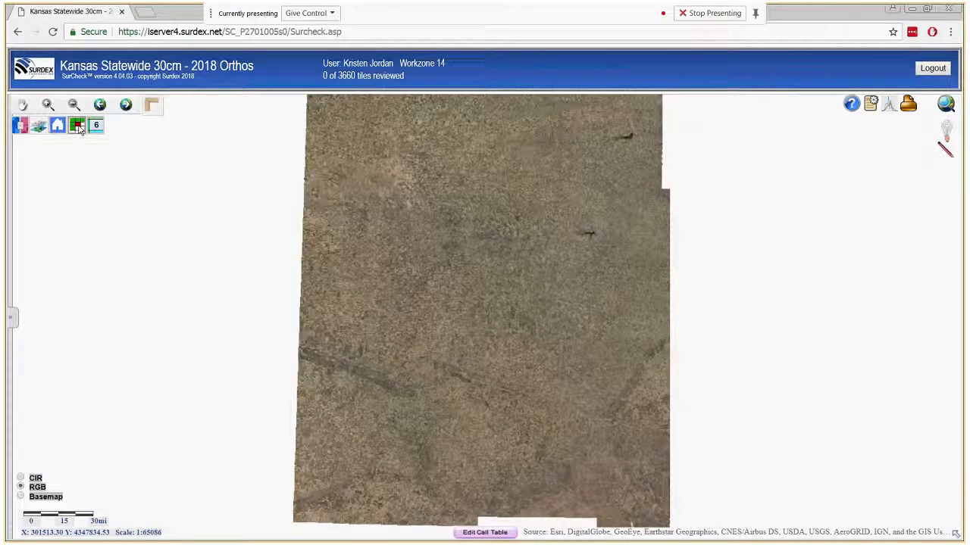
pyautogui.click(78, 127)
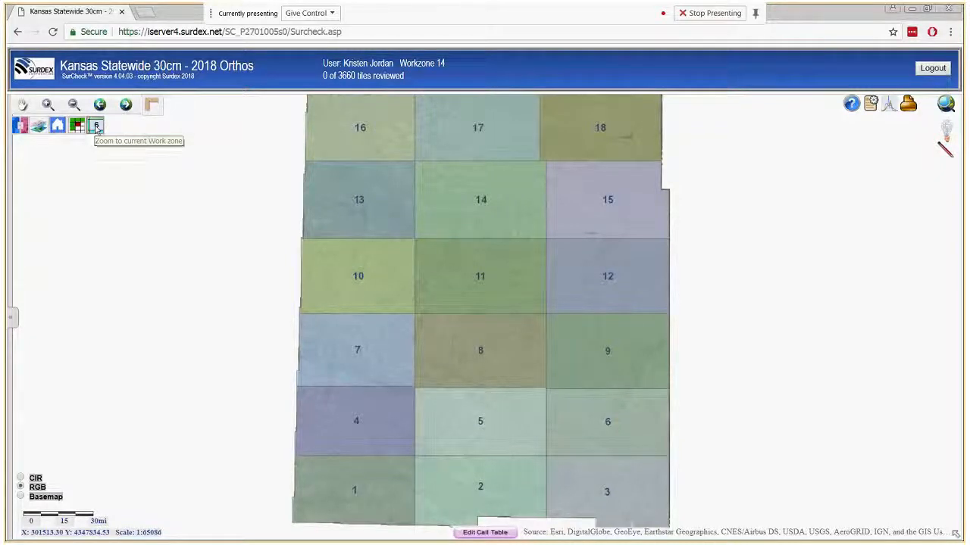
pyautogui.click(96, 126)
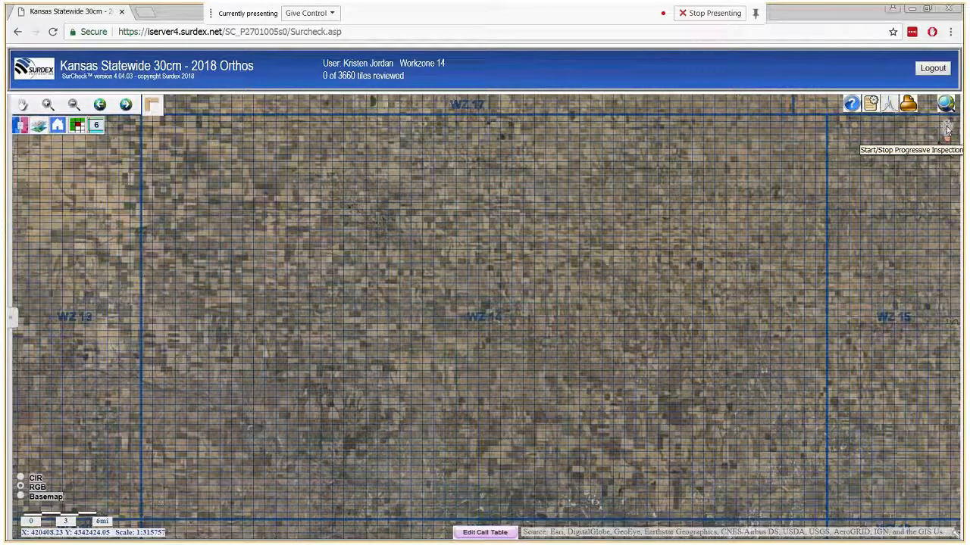
# - Start progressive inspection at the first tile of workzone 14
pyautogui.click(947, 130)
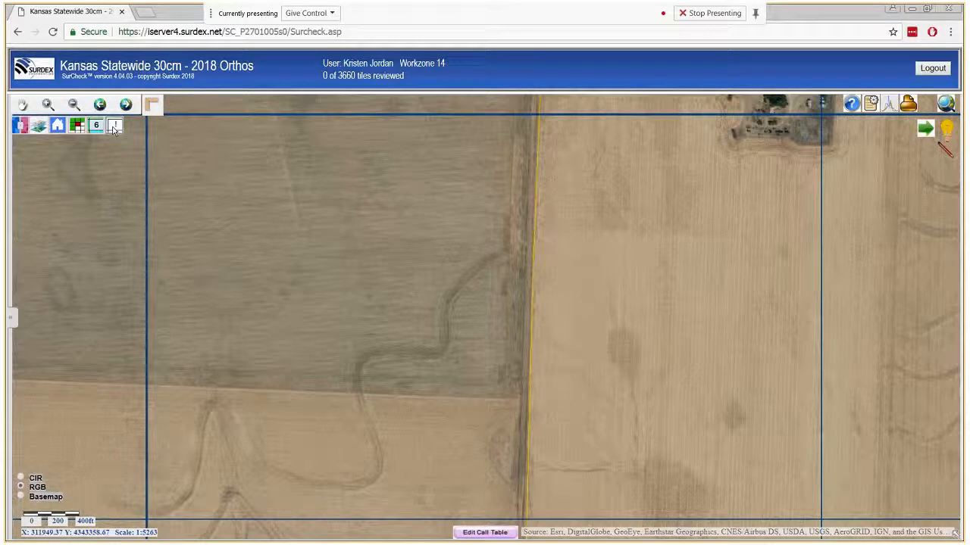
pyautogui.click(22, 105)
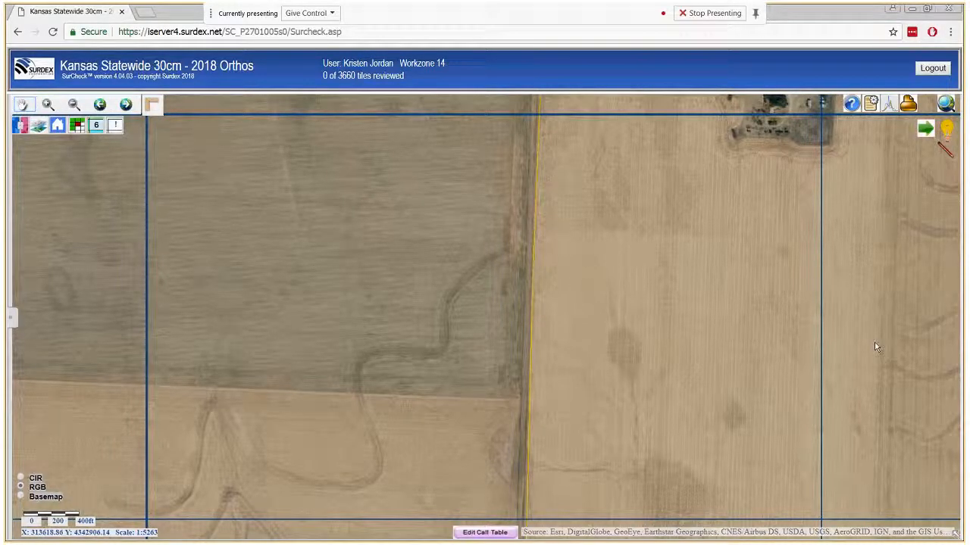
pyautogui.moveTo(874, 342); pyautogui.dragTo(487, 273)
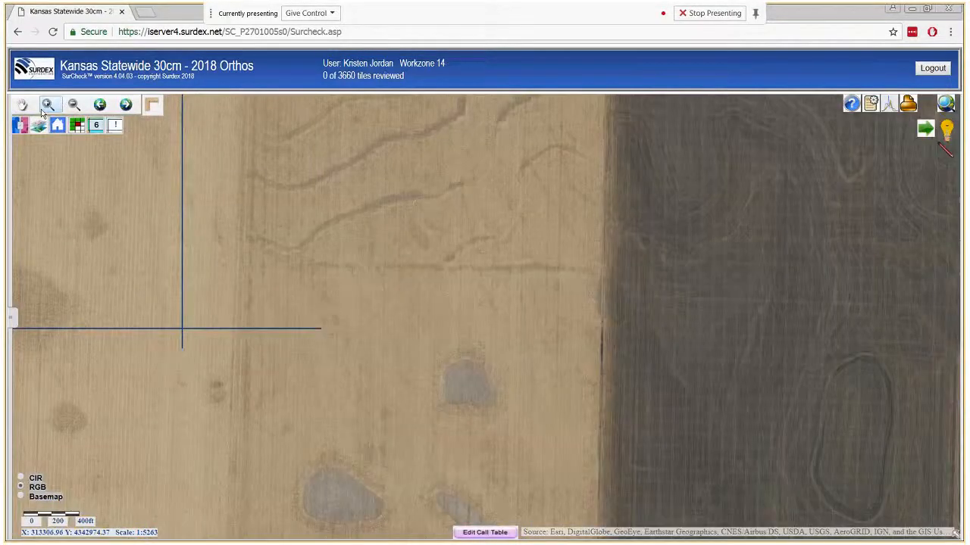
pyautogui.click(47, 106)
pyautogui.moveTo(532, 262); pyautogui.dragTo(705, 385)
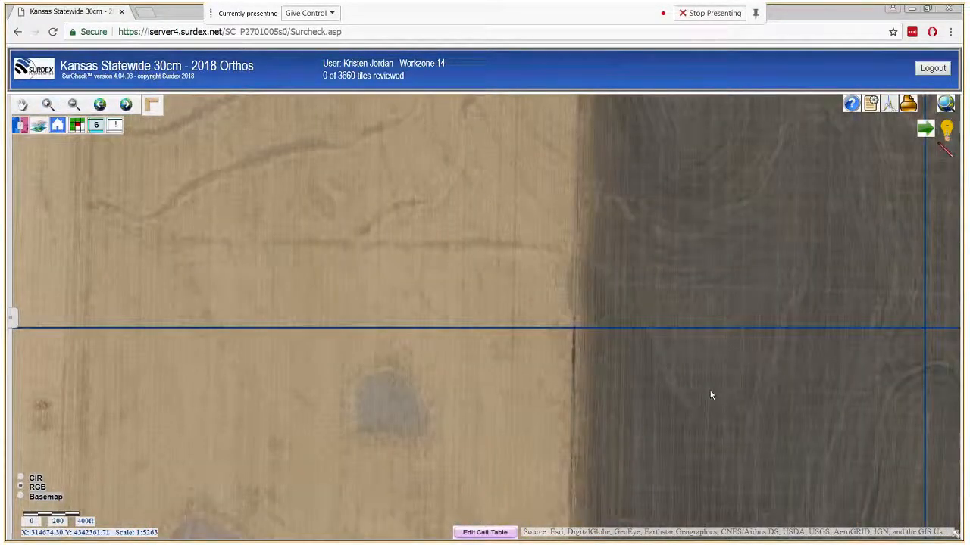
pyautogui.click(116, 127)
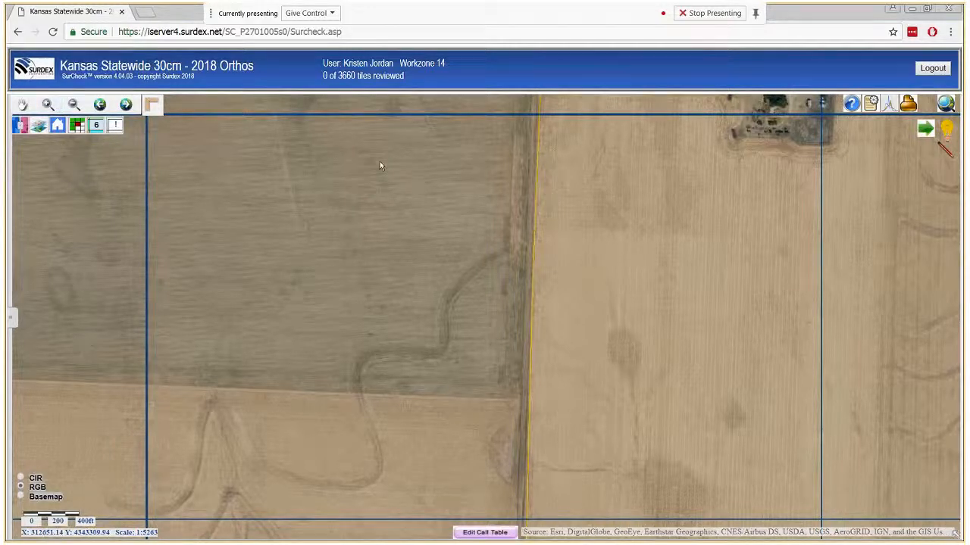
pyautogui.click(47, 105)
pyautogui.click(23, 106)
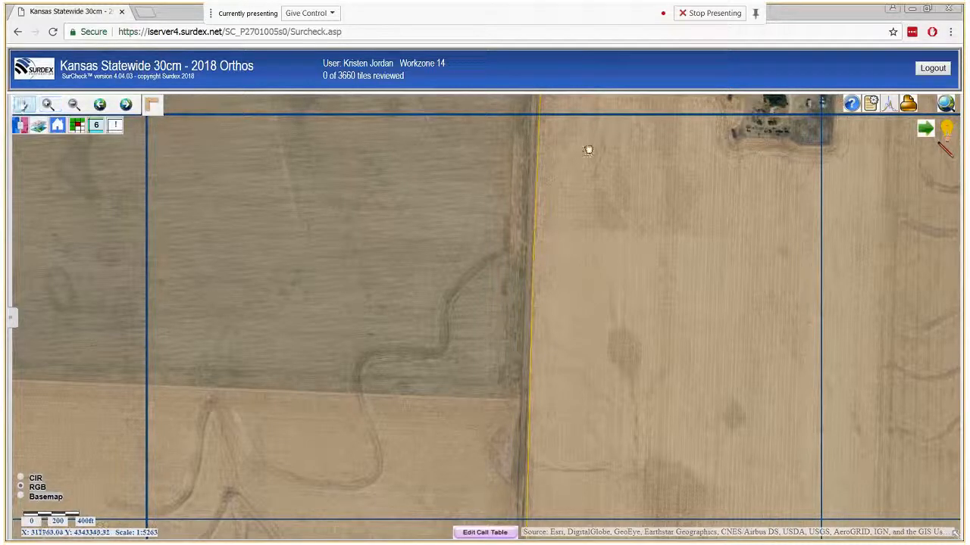
pyautogui.press('m')
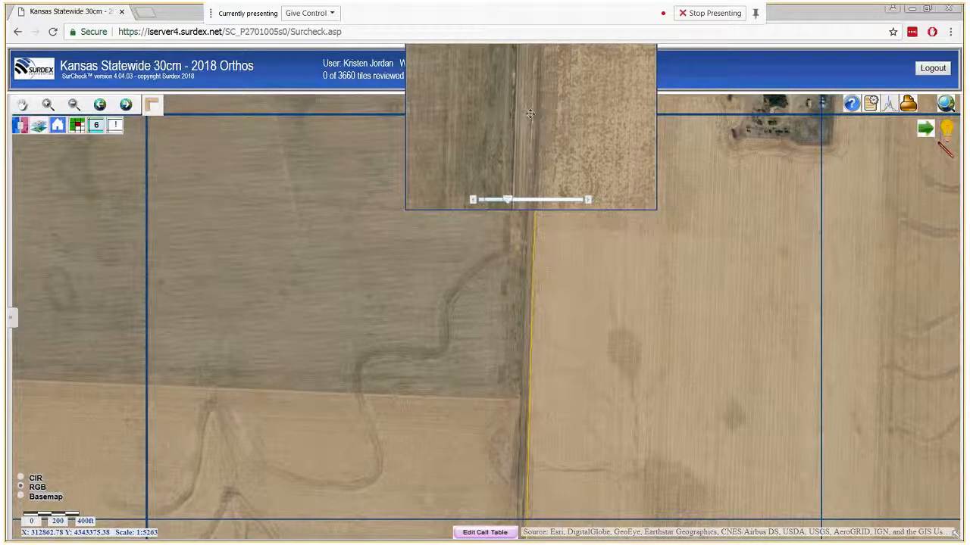
# - Tune the magnifier zoom and slide it down along the yellow field boundary road
pyautogui.moveTo(507, 202); pyautogui.dragTo(535, 201)
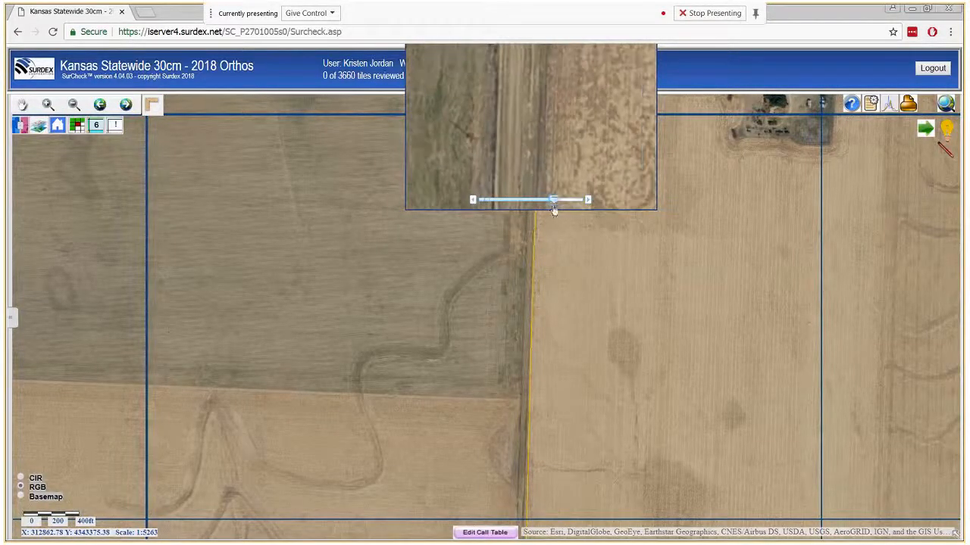
pyautogui.moveTo(533, 206); pyautogui.dragTo(489, 206)
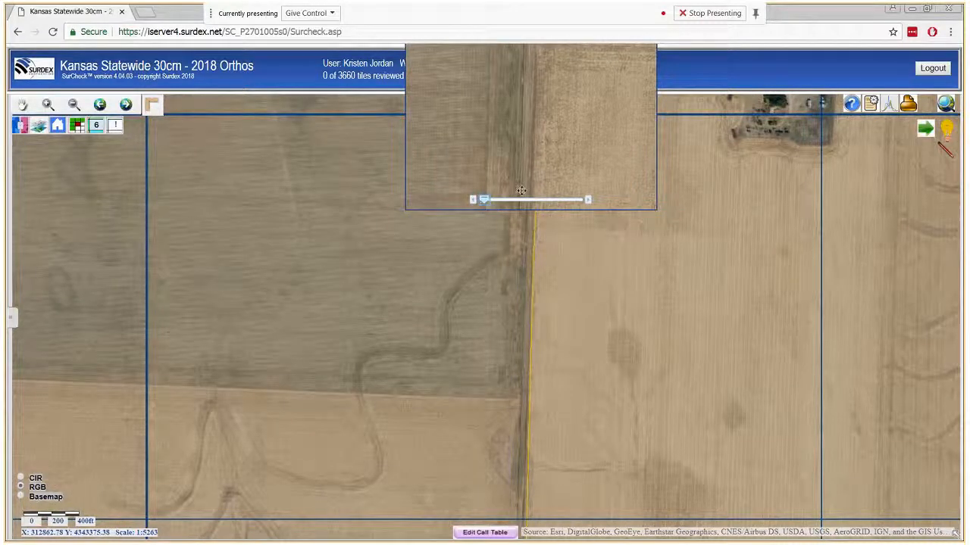
pyautogui.moveTo(521, 191); pyautogui.dragTo(530, 245)
pyautogui.moveTo(524, 196); pyautogui.dragTo(526, 296)
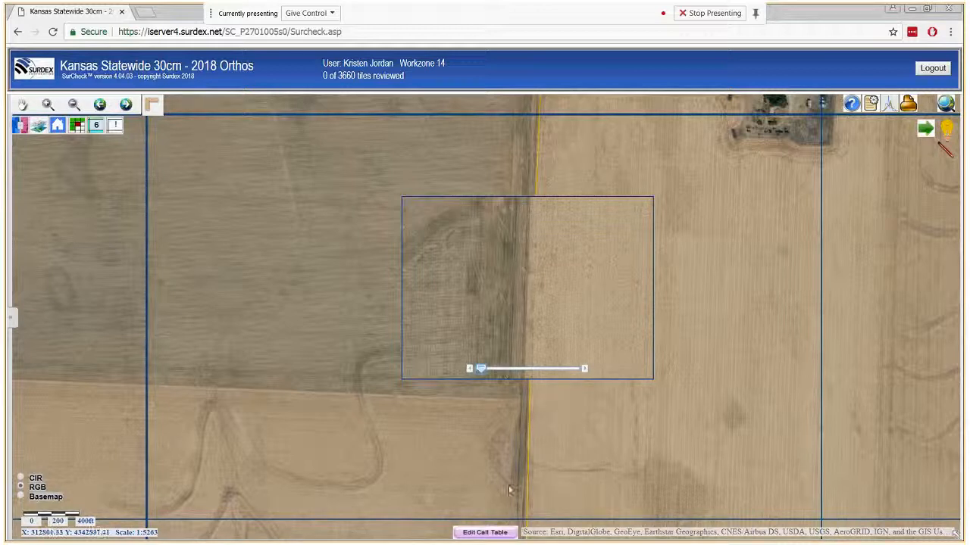
pyautogui.click(48, 104)
pyautogui.click(526, 155)
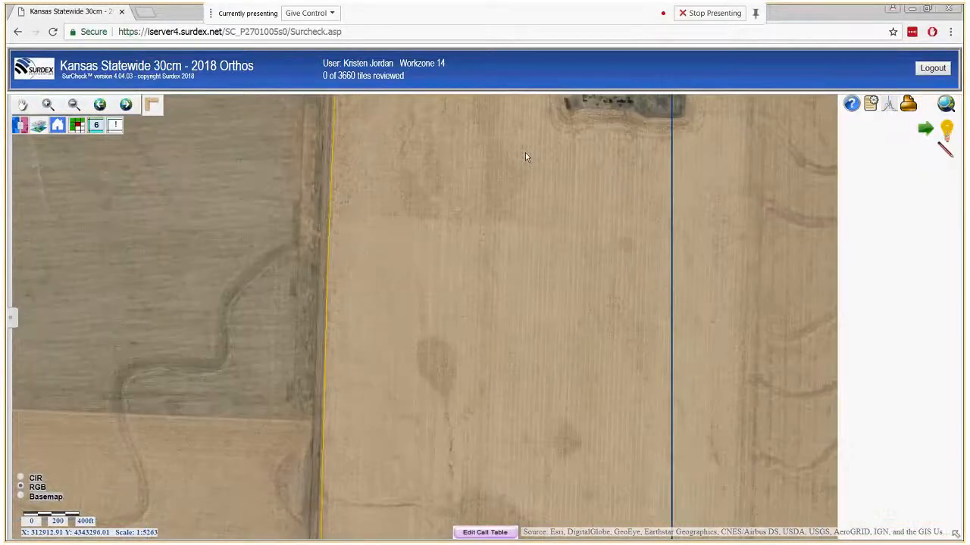
pyautogui.click(527, 157)
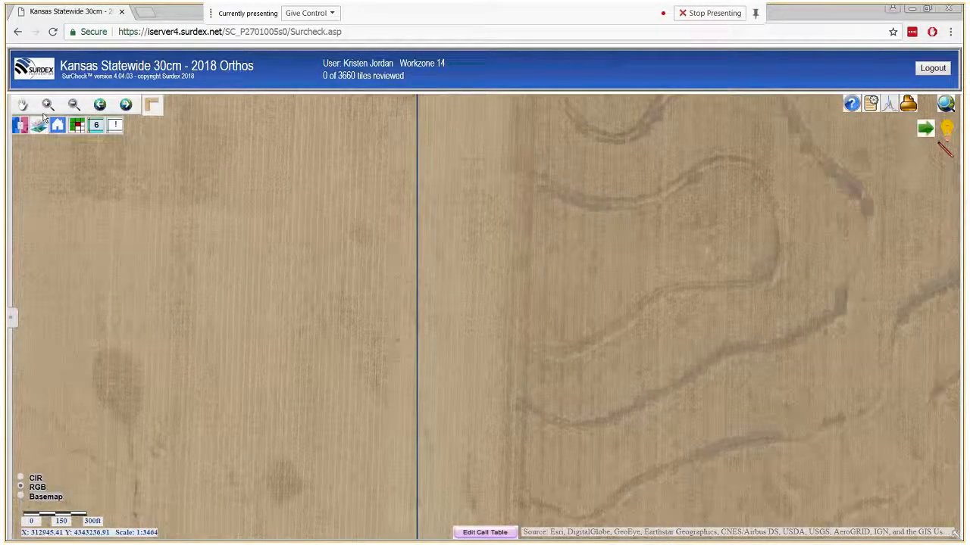
pyautogui.click(100, 104)
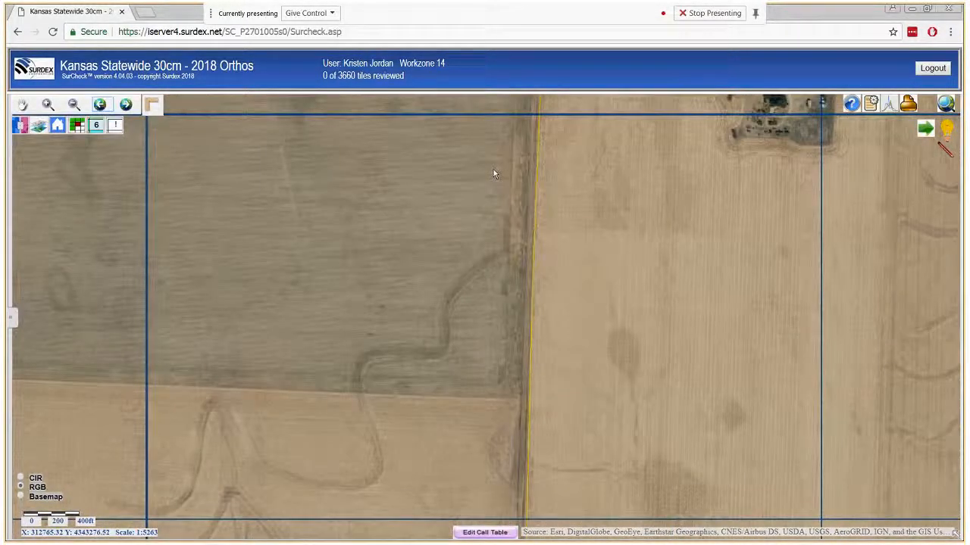
pyautogui.moveTo(493, 169); pyautogui.dragTo(570, 224)
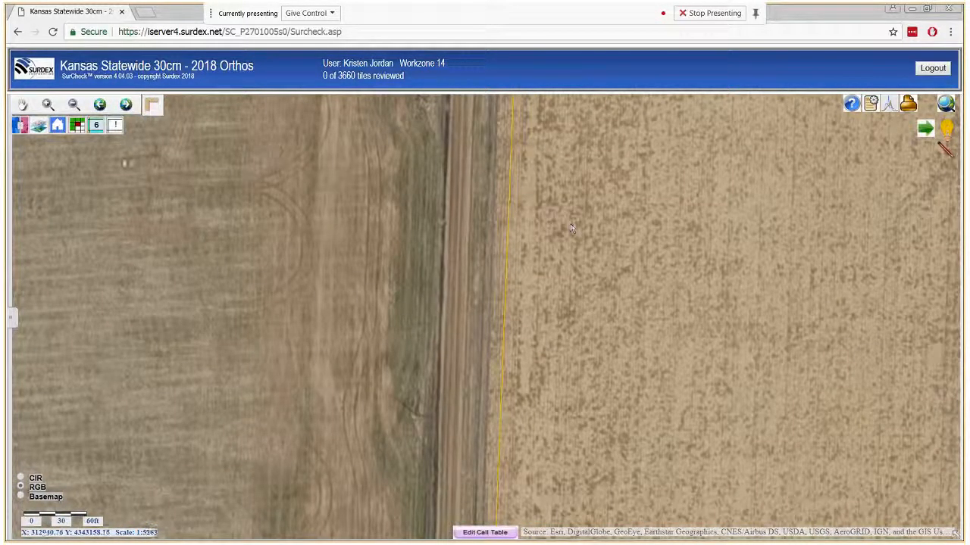
pyautogui.click(114, 127)
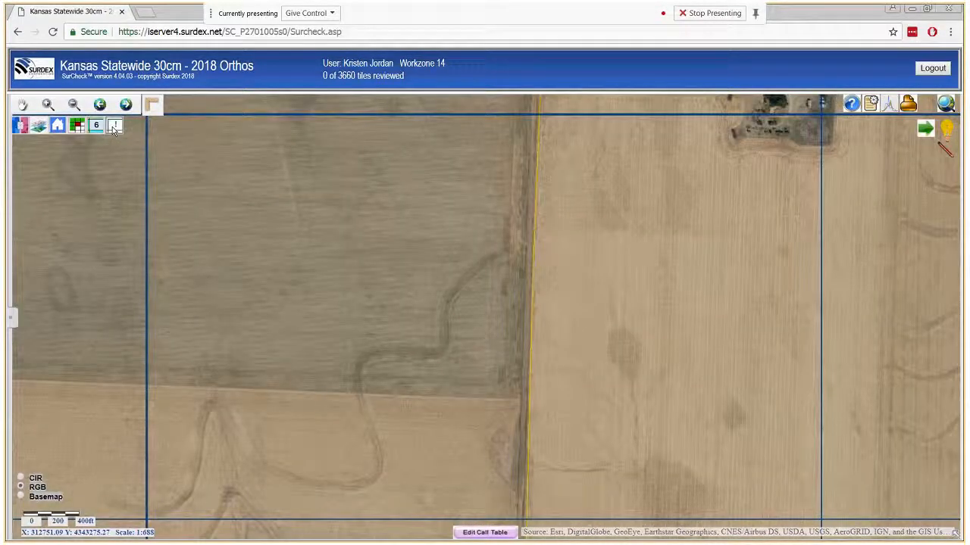
# - Accept the first tile (1 of 3660 reviewed) and bring up the Edit Calls types panel
pyautogui.click(925, 131)
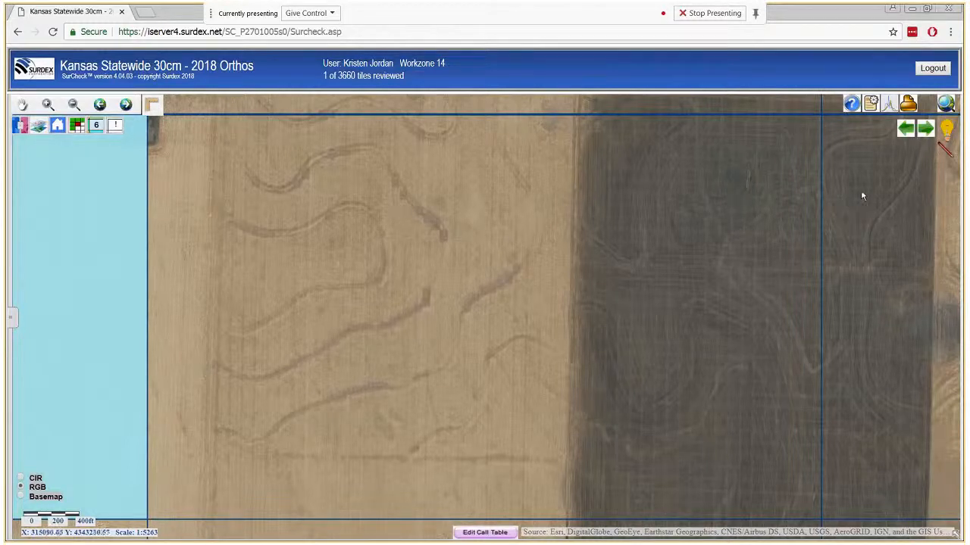
pyautogui.click(944, 151)
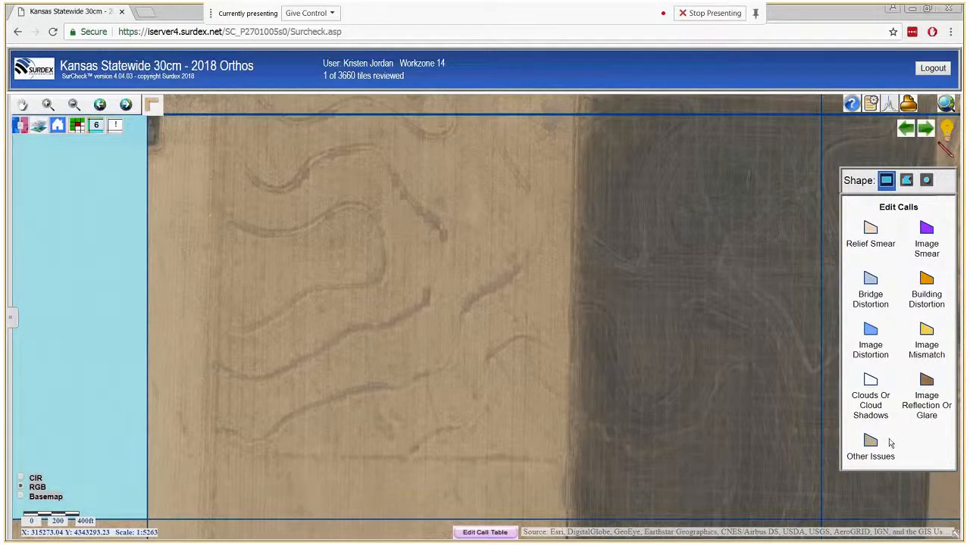
# - Draw a rectangular Clouds Or Cloud Shadows call over the shadow on the dark field
pyautogui.click(873, 388)
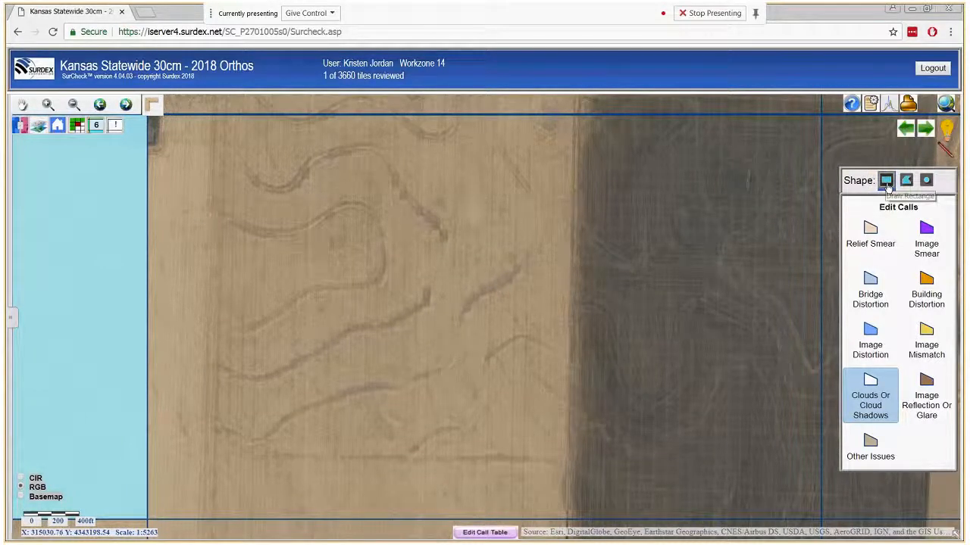
pyautogui.click(926, 182)
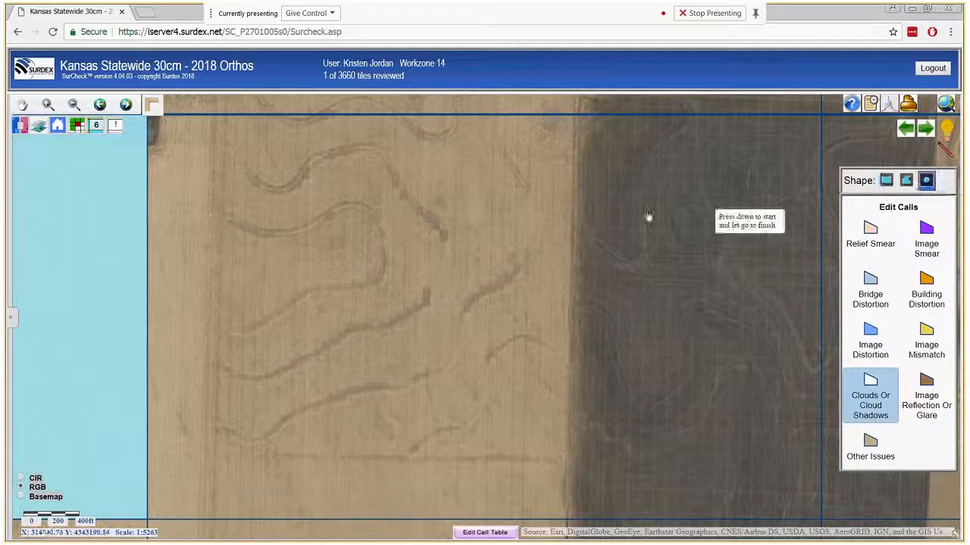
pyautogui.moveTo(654, 204); pyautogui.dragTo(726, 263)
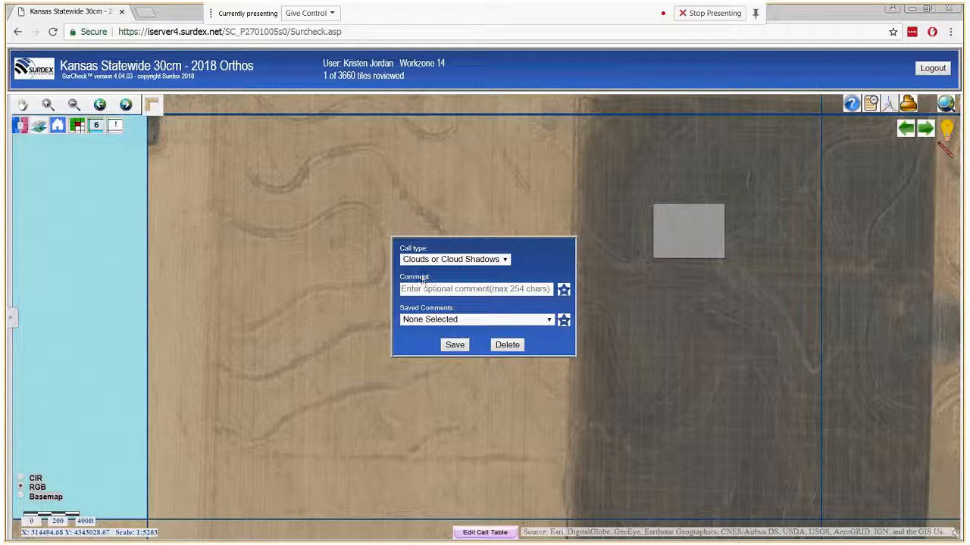
# - Keep type Clouds Or Cloud Shadows, comment 'test', store it as a saved comment, and save the call
pyautogui.click(498, 260)
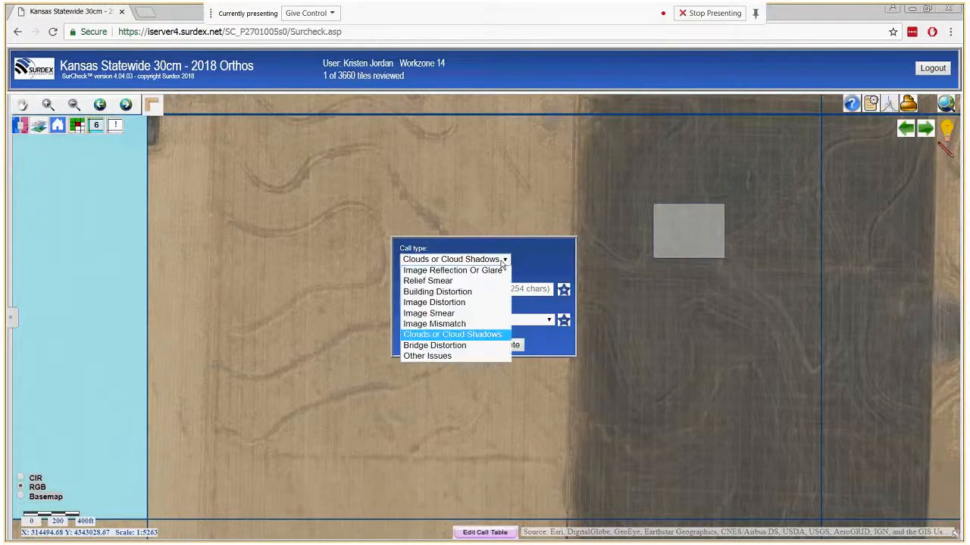
pyautogui.click(488, 338)
pyautogui.click(427, 290)
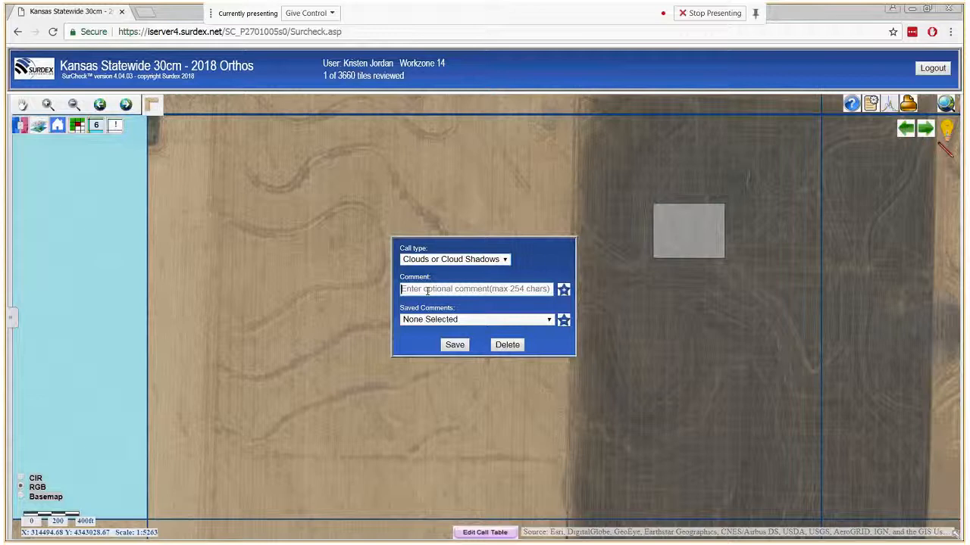
pyautogui.write('test')
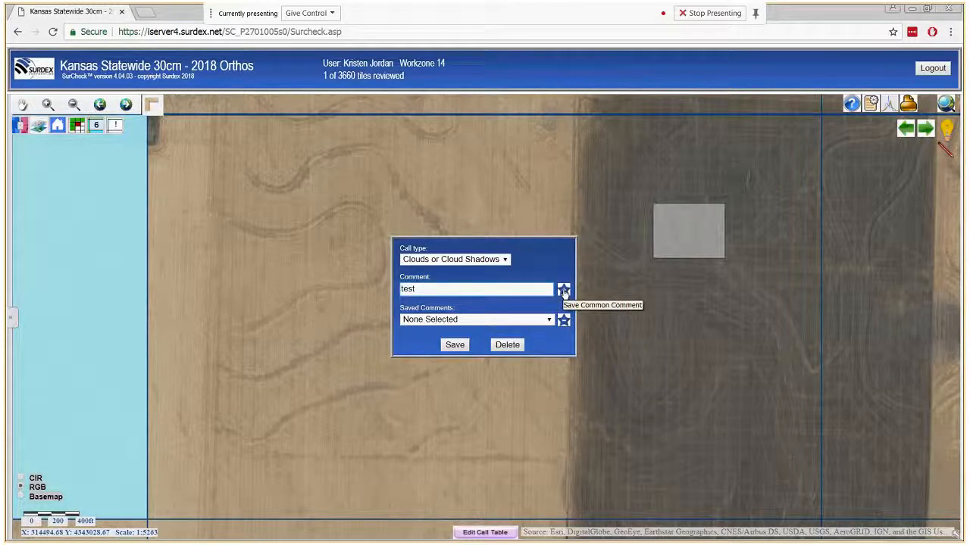
pyautogui.click(450, 288)
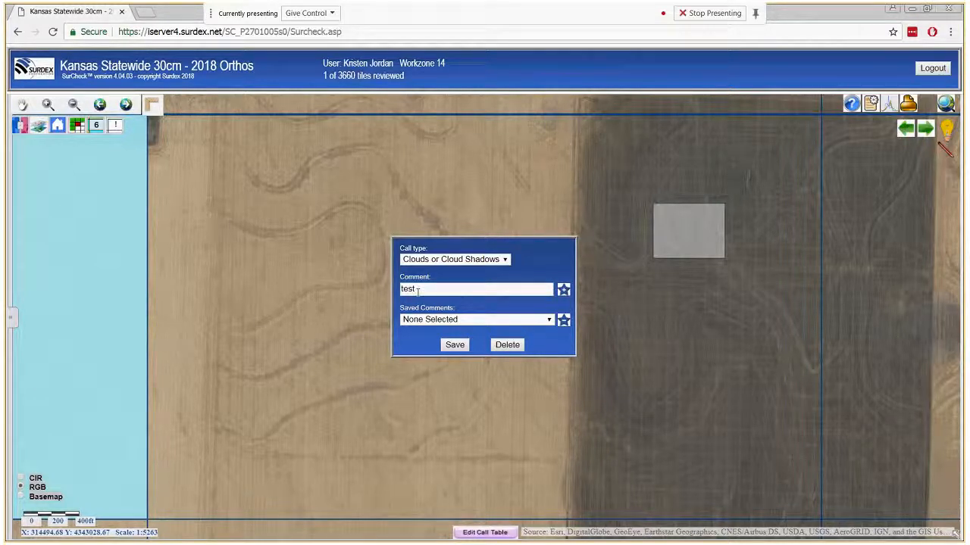
pyautogui.click(550, 320)
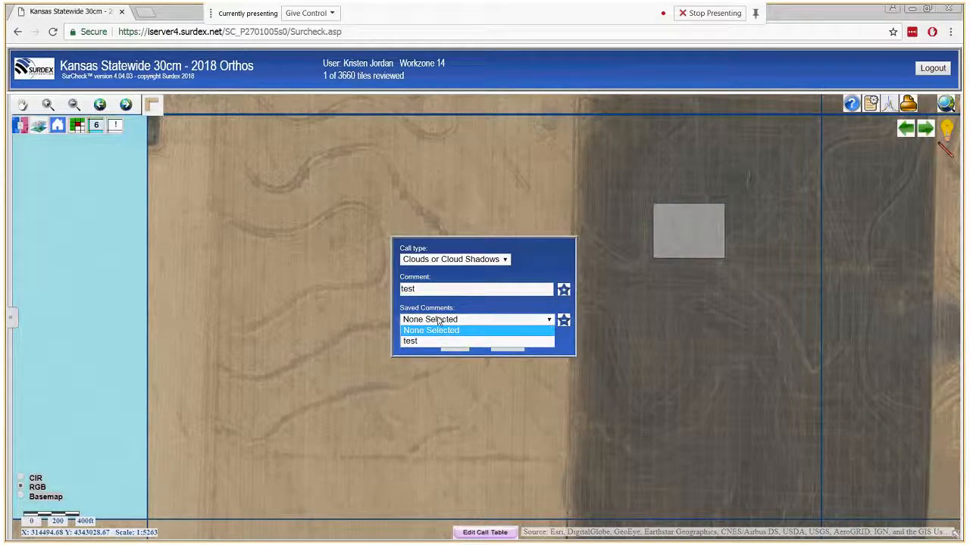
pyautogui.click(427, 341)
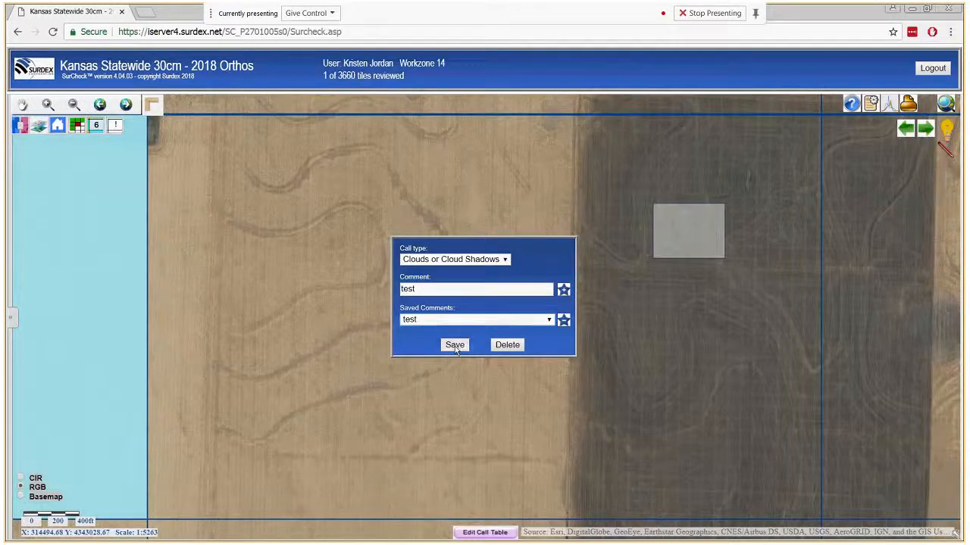
pyautogui.click(456, 347)
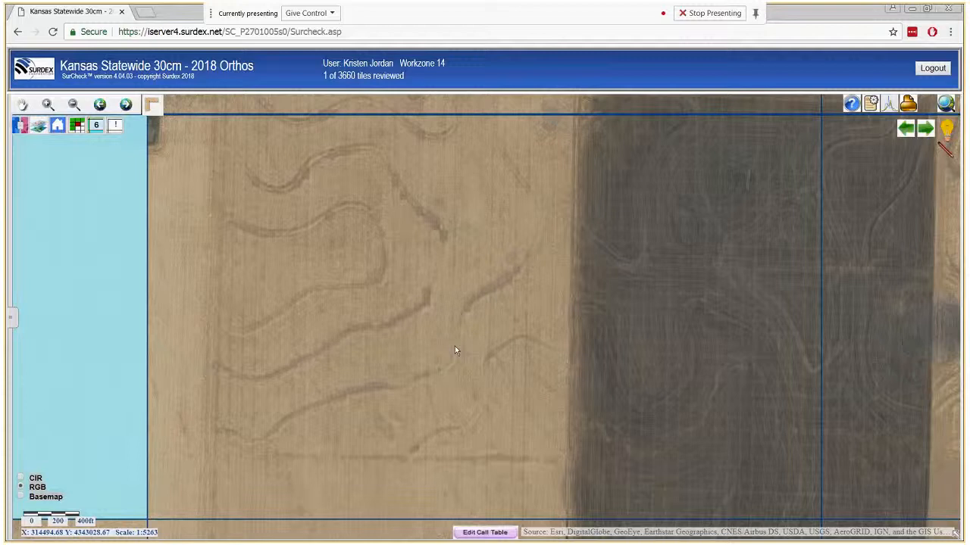
# - Show the active workzone's edit call table and select the Clouds Or Cloud Shadows 'test' call
pyautogui.click(485, 532)
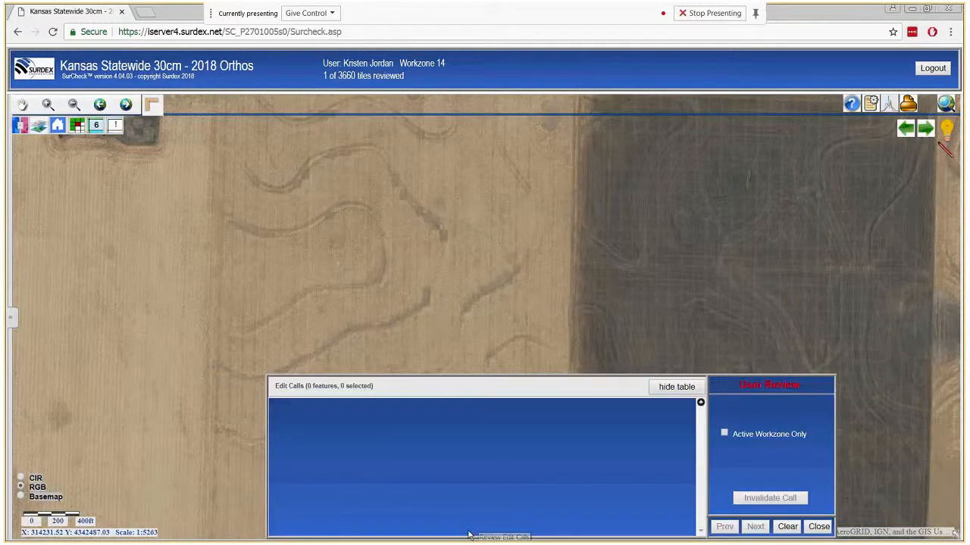
pyautogui.click(725, 435)
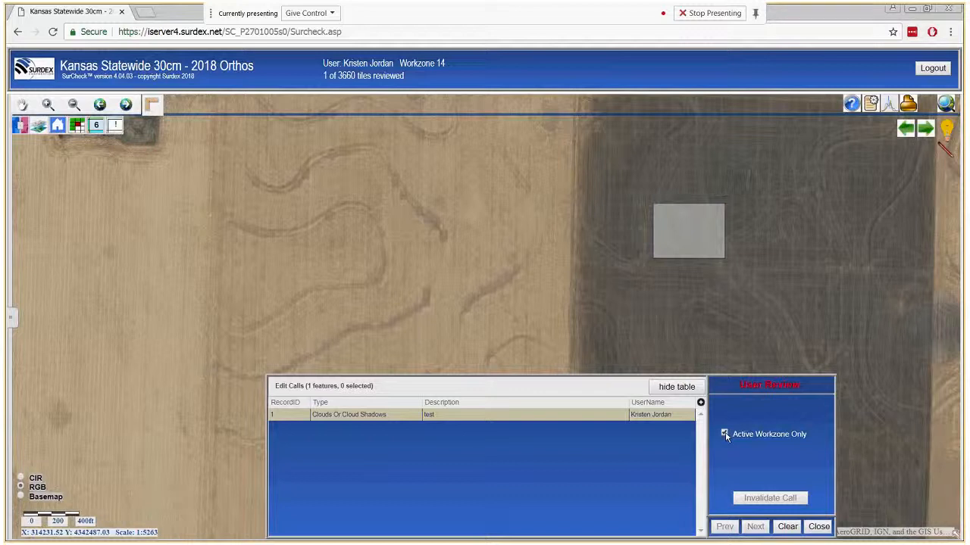
pyautogui.click(454, 418)
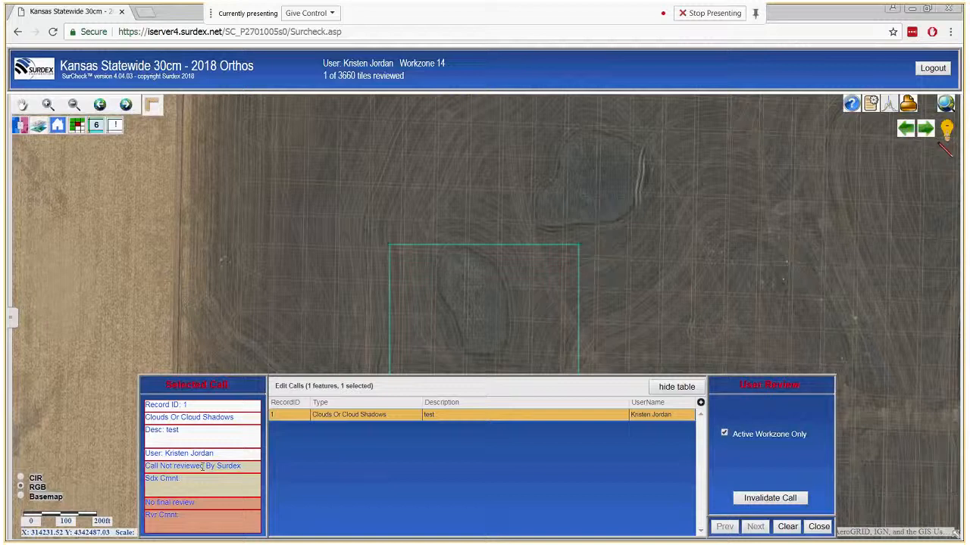
# - Invalidate the cloud-shadow call, confirm it, and clear the selection
pyautogui.click(770, 500)
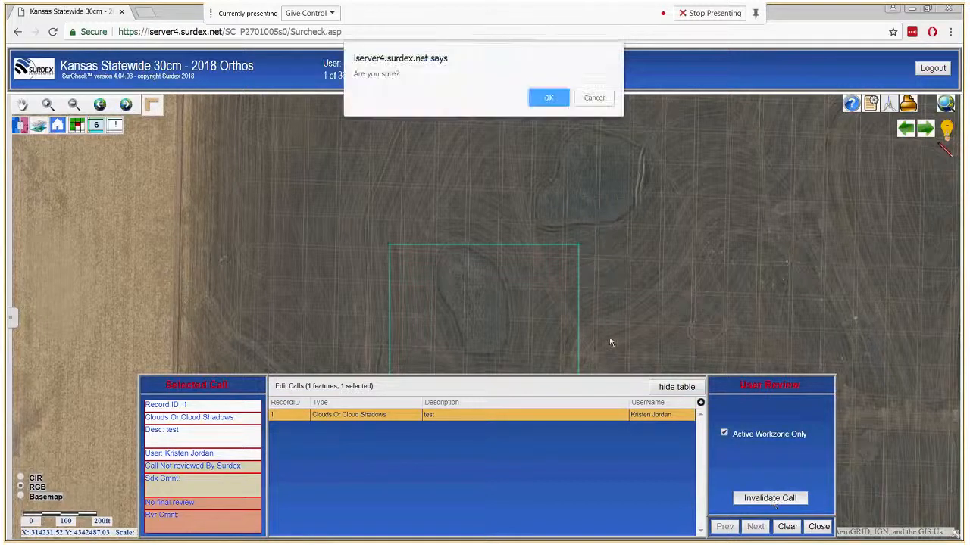
pyautogui.click(549, 101)
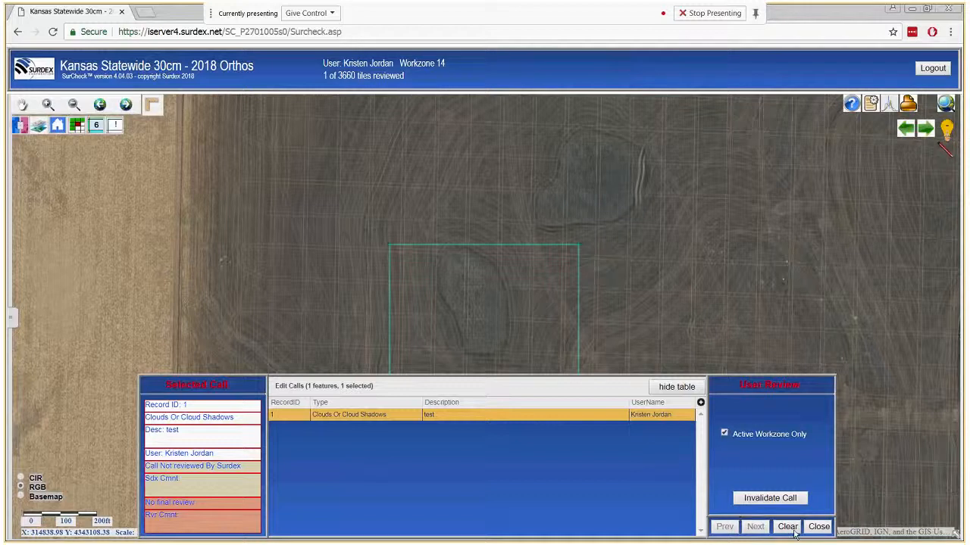
pyautogui.click(818, 527)
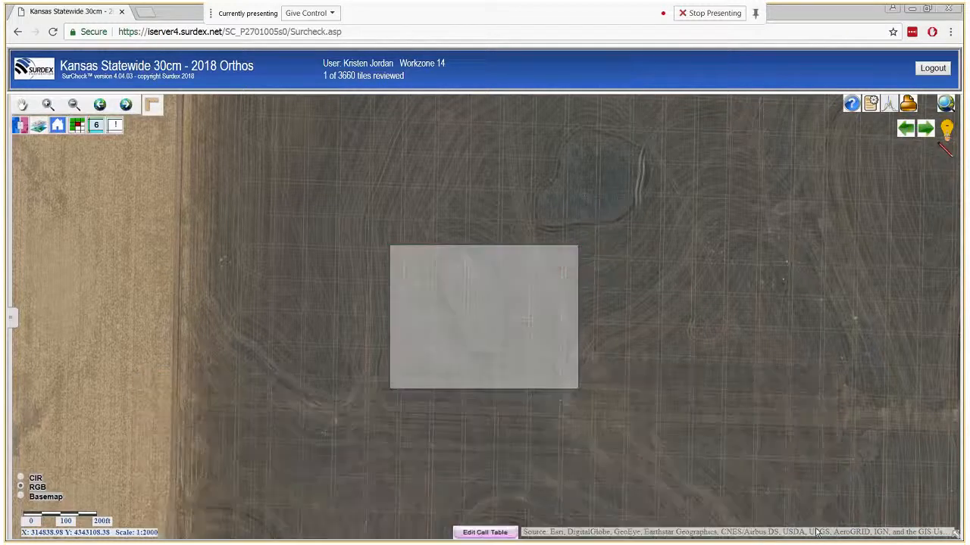
# - Verify the call is gone from the active workzone list, close the table, and show the whole tile
pyautogui.click(479, 533)
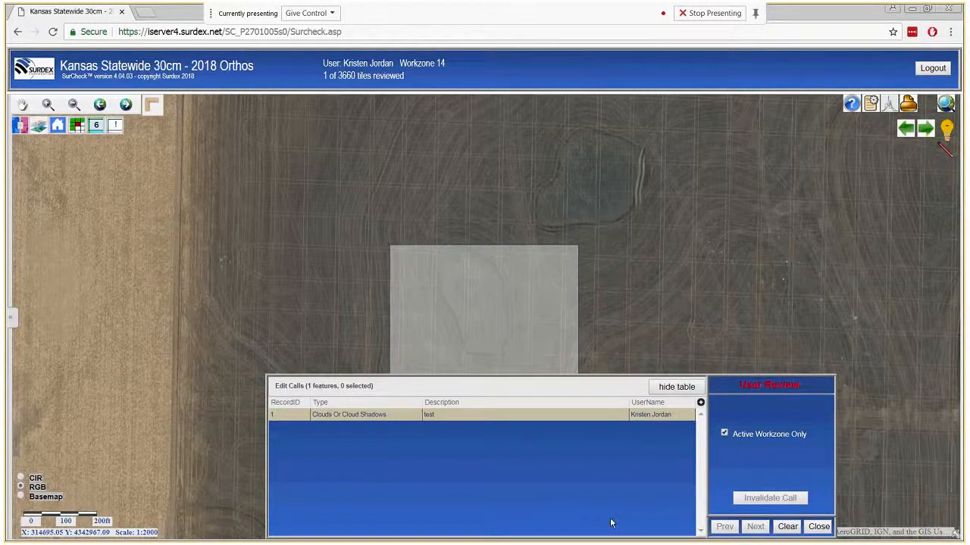
pyautogui.click(724, 434)
pyautogui.click(724, 434)
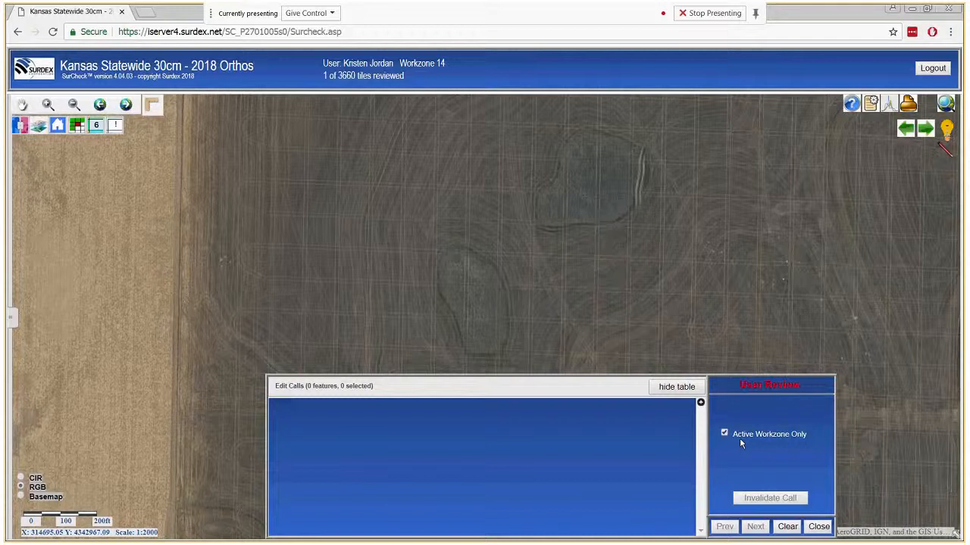
pyautogui.click(818, 525)
pyautogui.click(116, 127)
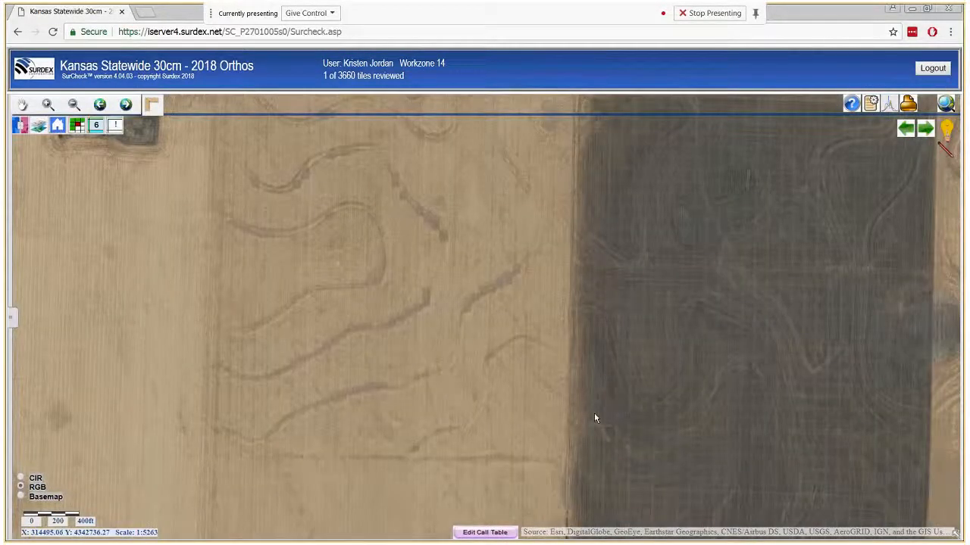
# - Accept the second tile and continue to the next one with the farmstead
pyautogui.click(925, 129)
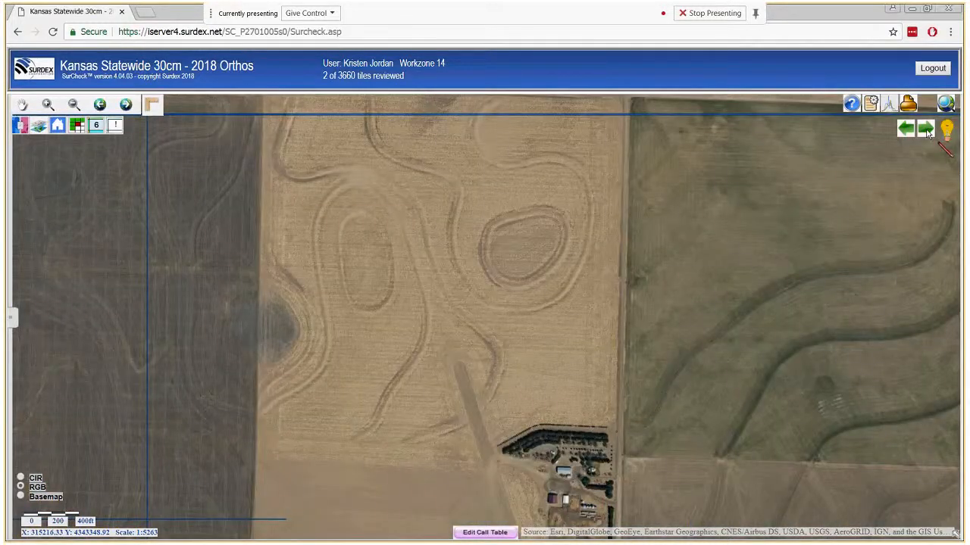